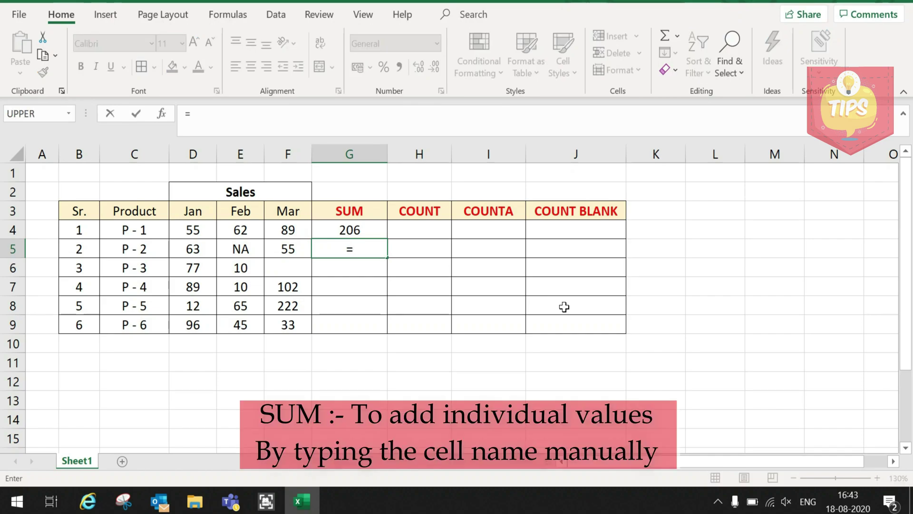
# Complete the SUM formula in G5 for product P - 2 as =SUM(D5:F5), entering the cell references manually.
pyautogui.write('(')
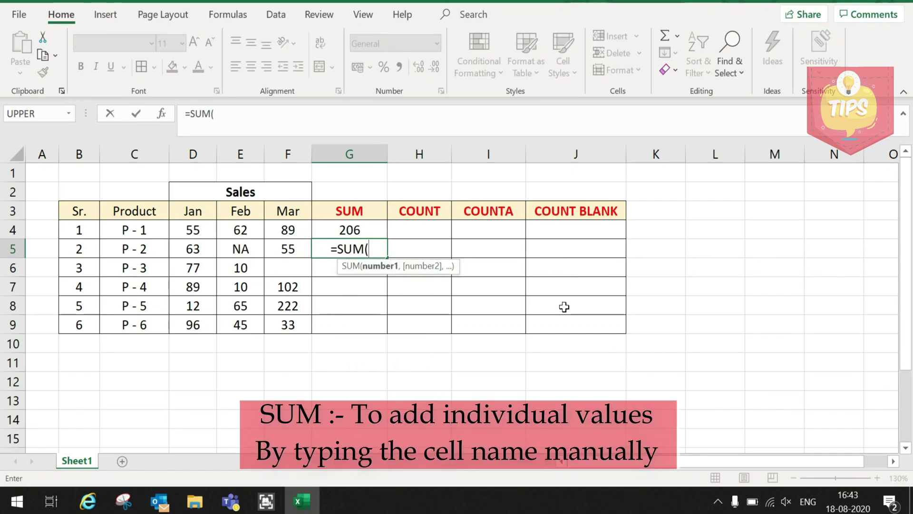
pyautogui.write('D')
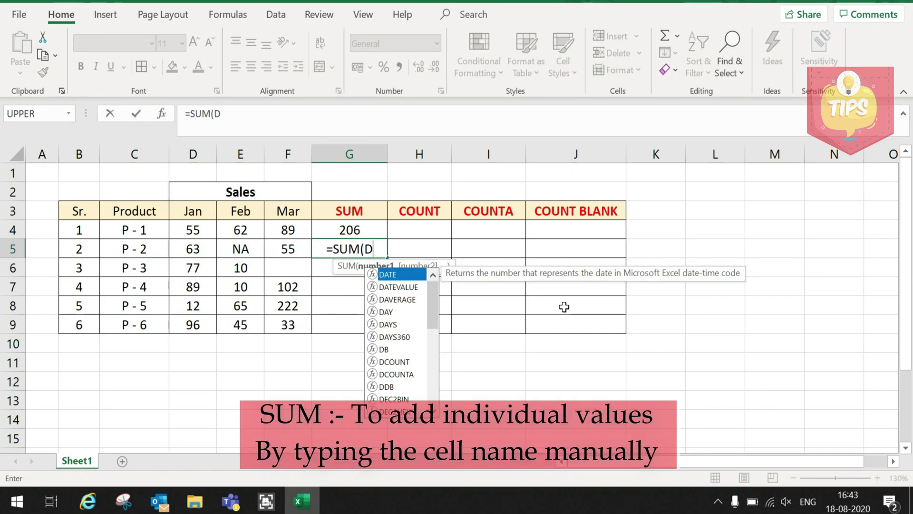
pyautogui.write('5')
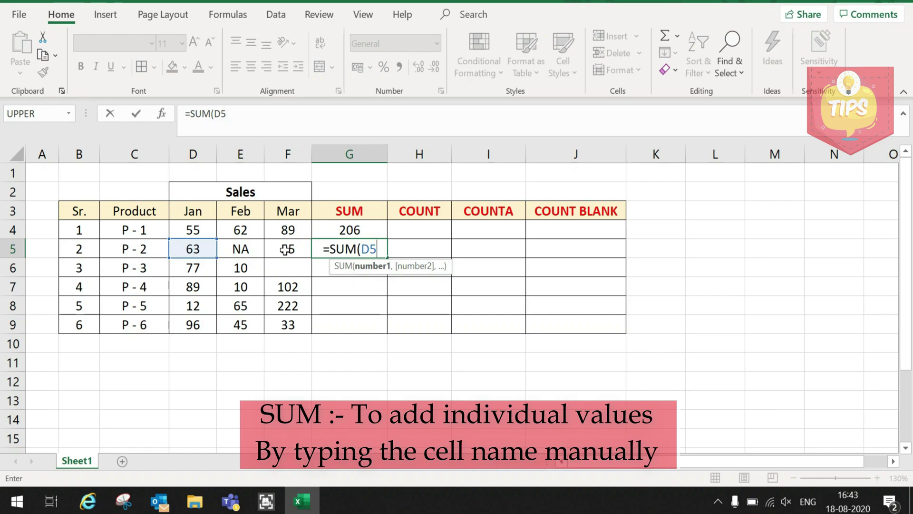
pyautogui.write(':')
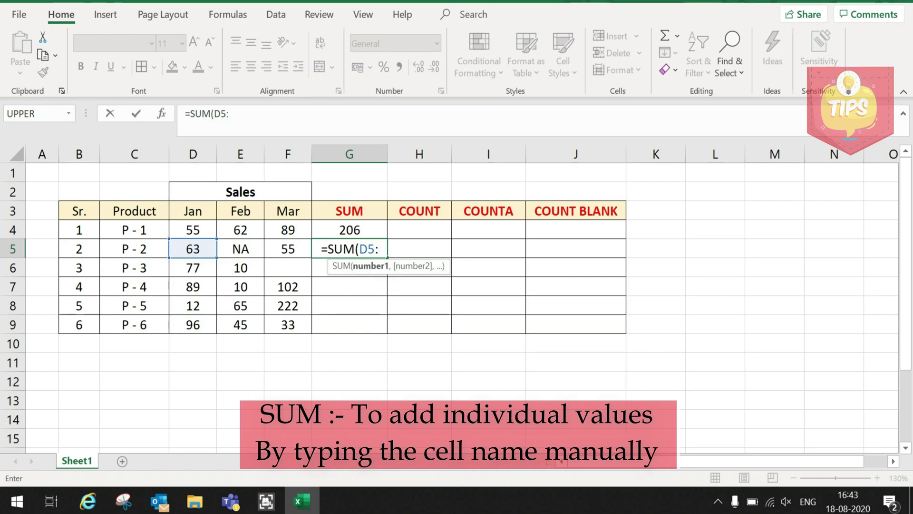
pyautogui.write('F')
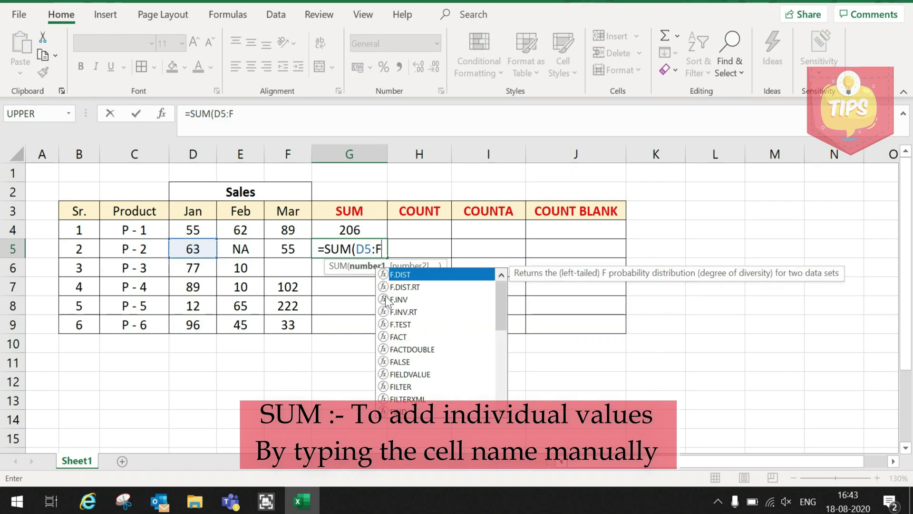
pyautogui.write('5')
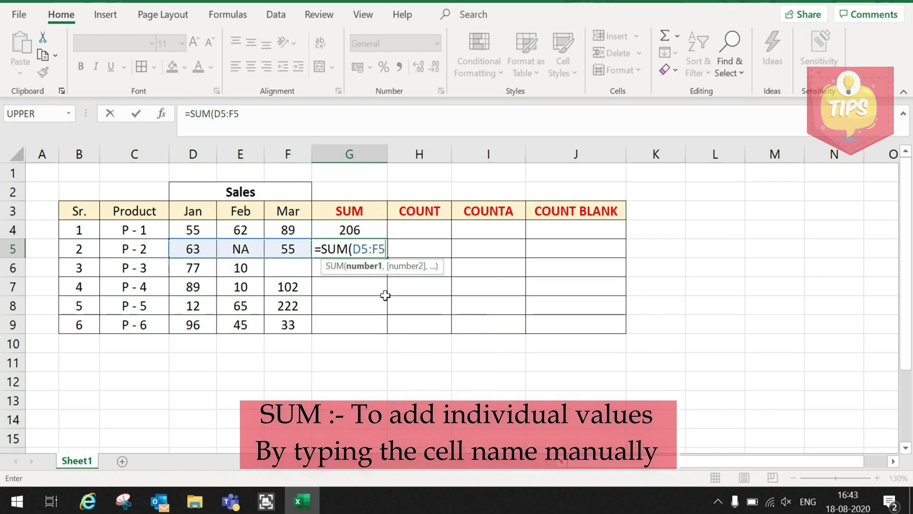
pyautogui.write(')')
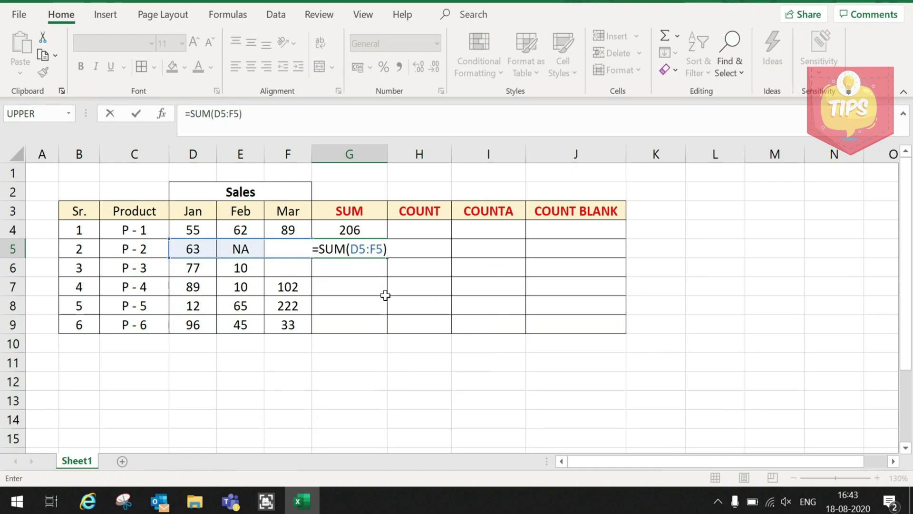
pyautogui.press('Return')
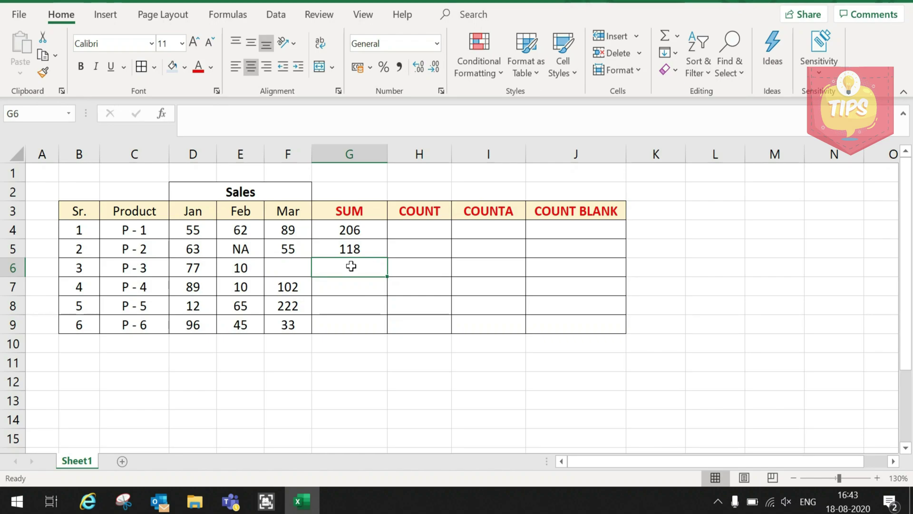
# Total the Jan to Mar sales of P - 3 into G6 by applying AutoSum's Sum function to the range D6:G6.
pyautogui.moveTo(188, 265); pyautogui.dragTo(346, 269)
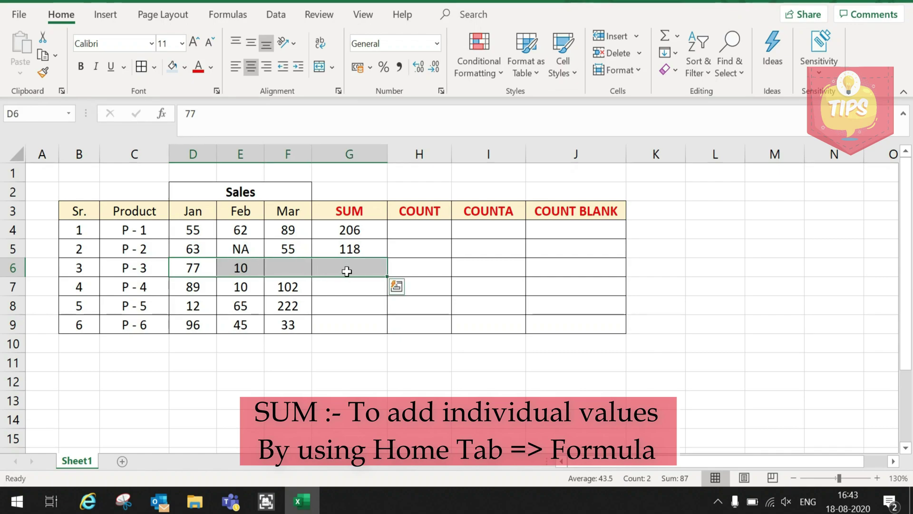
pyautogui.click(678, 38)
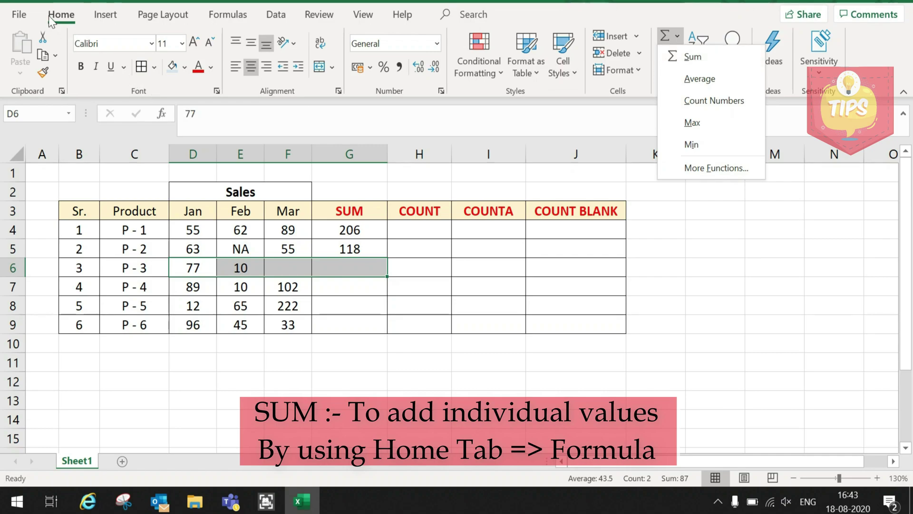
pyautogui.click(684, 40)
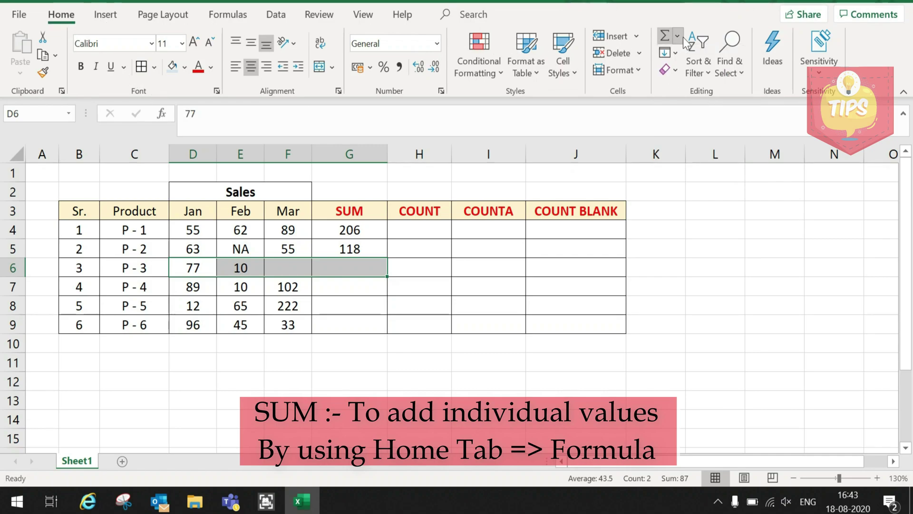
pyautogui.click(682, 38)
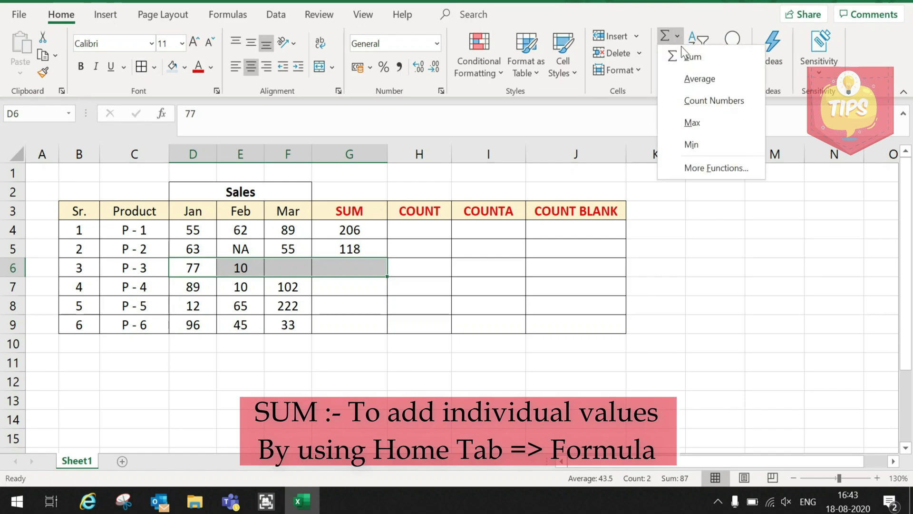
pyautogui.click(705, 59)
pyautogui.click(360, 289)
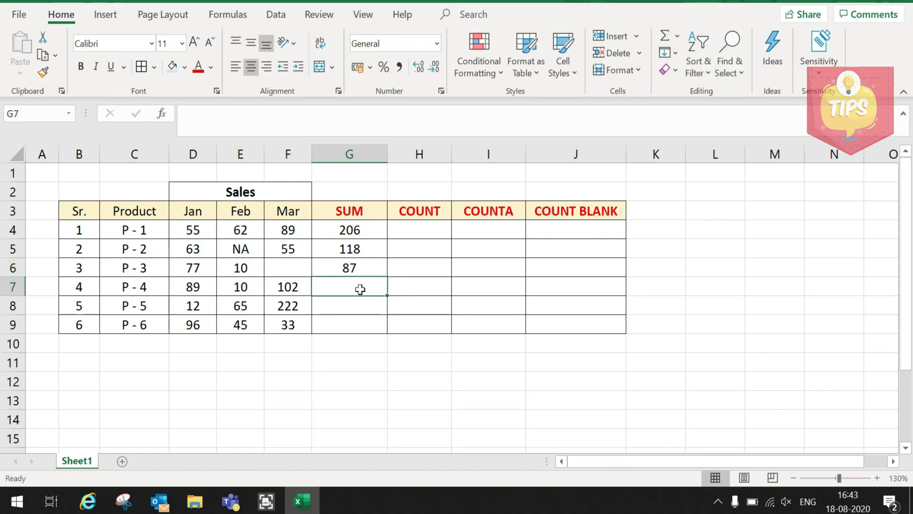
pyautogui.click(357, 272)
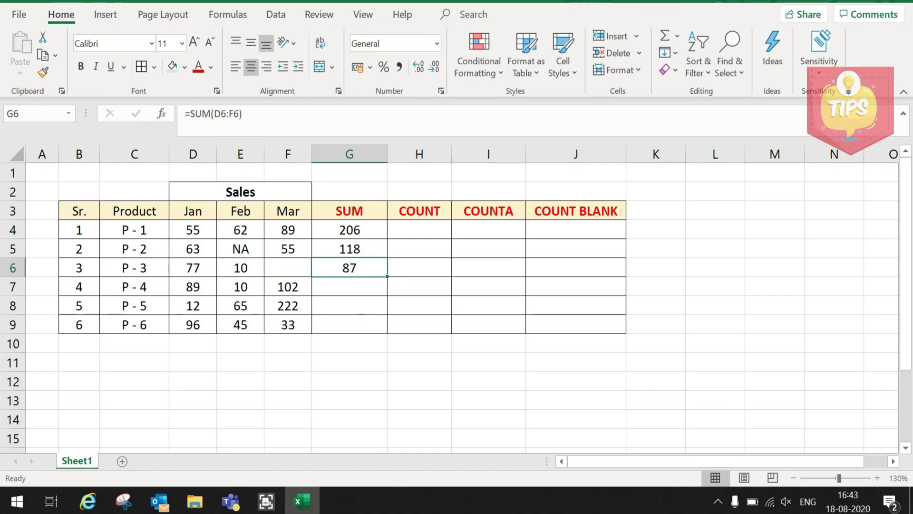
# Extend the SUM formula from G6 down into G7 with the fill handle.
pyautogui.click(363, 286)
pyautogui.click(376, 266)
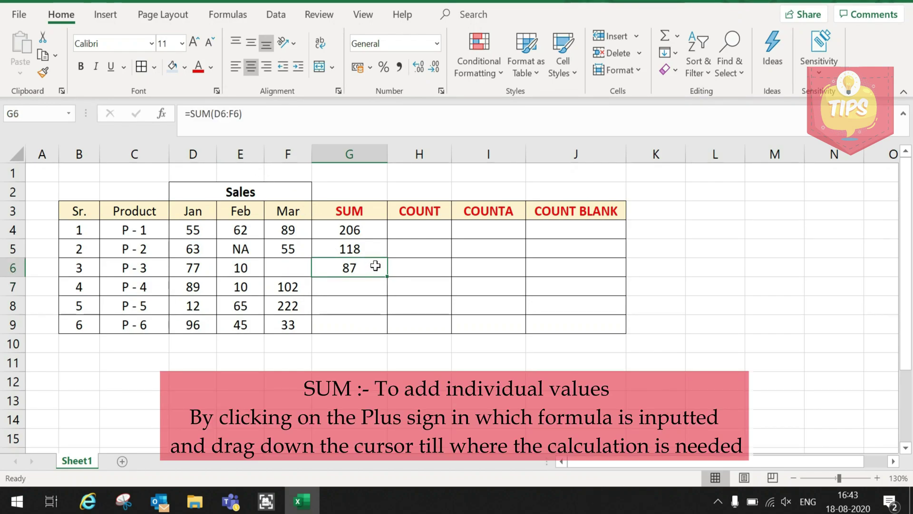
pyautogui.moveTo(389, 278); pyautogui.dragTo(390, 295)
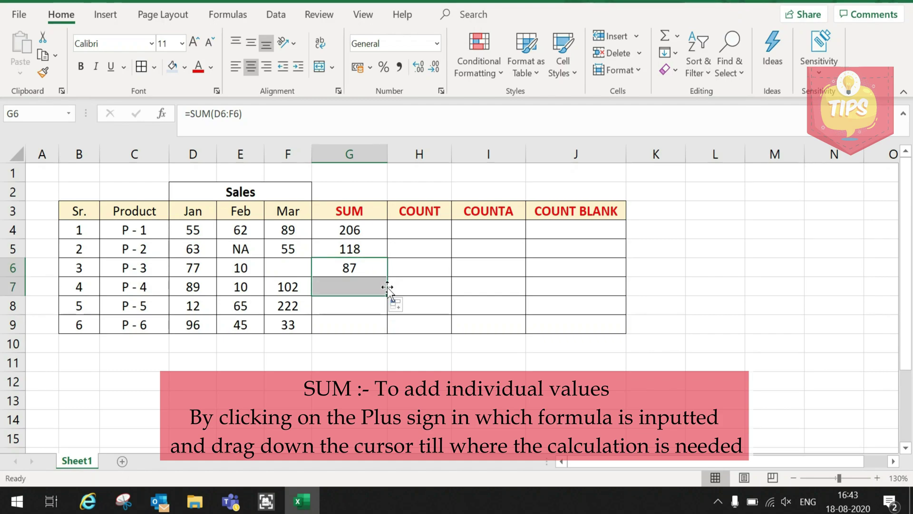
pyautogui.click(359, 288)
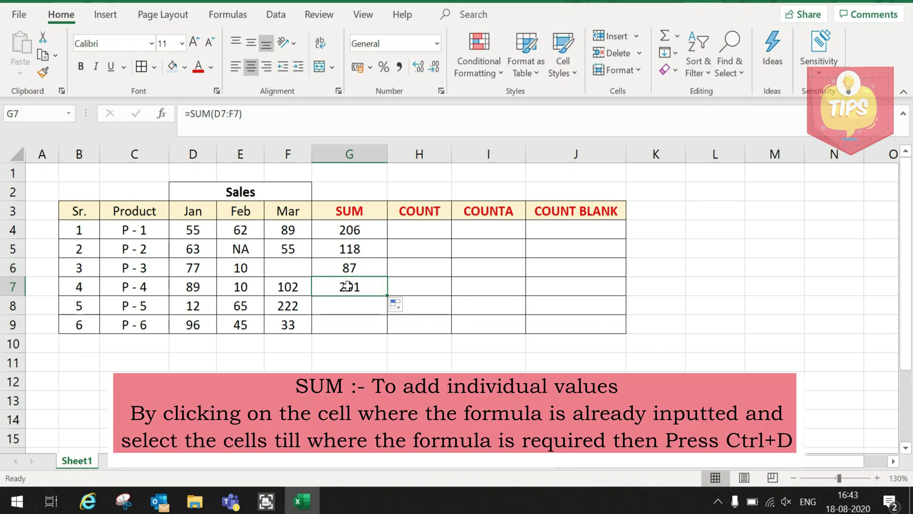
# Clear the SUM formulas from cells G5:G7, keeping the one in G4.
pyautogui.click(348, 302)
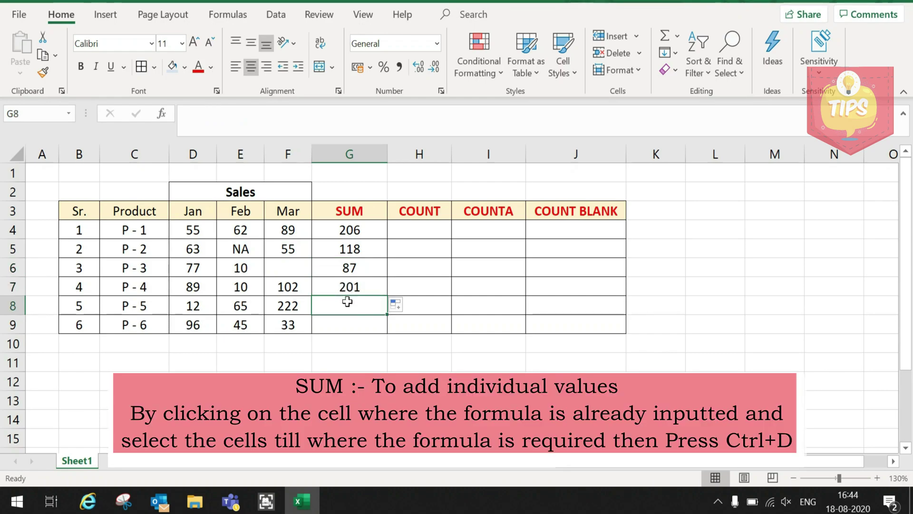
pyautogui.moveTo(359, 287); pyautogui.dragTo(360, 320)
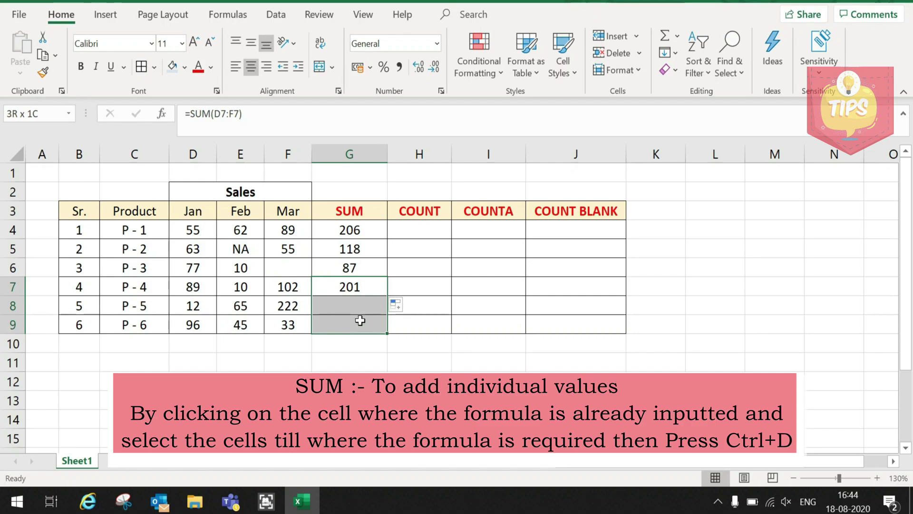
pyautogui.click(357, 233)
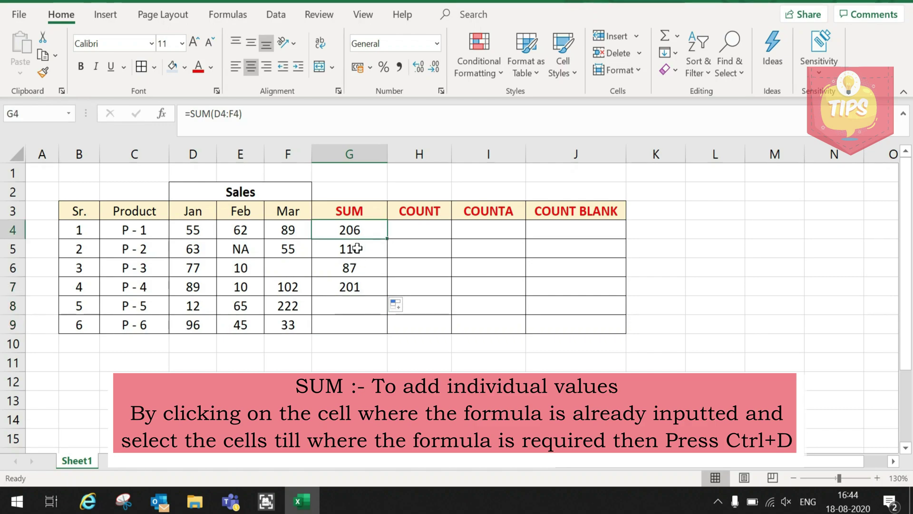
pyautogui.moveTo(369, 248); pyautogui.dragTo(374, 292)
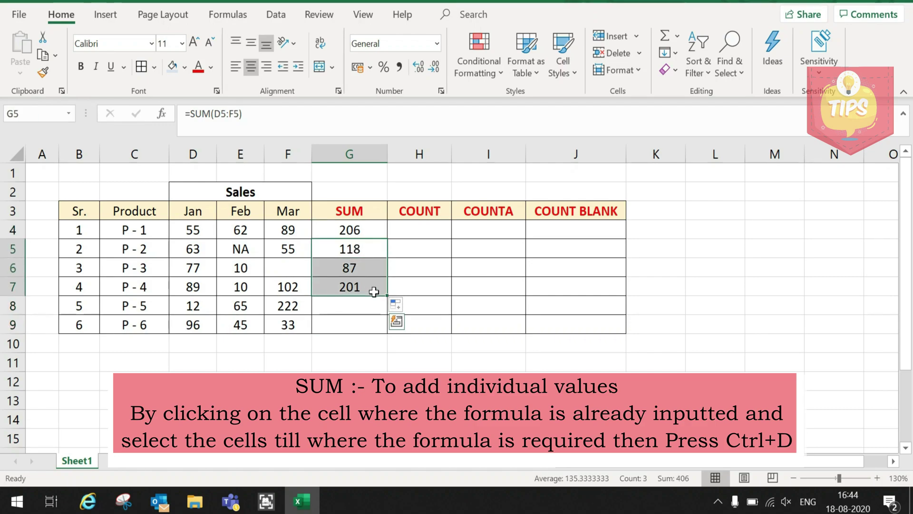
pyautogui.press('Delete')
pyautogui.click(394, 269)
# Fill the SUM formula from G4 down through G9 with the Fill Down command.
pyautogui.moveTo(358, 231); pyautogui.dragTo(362, 316)
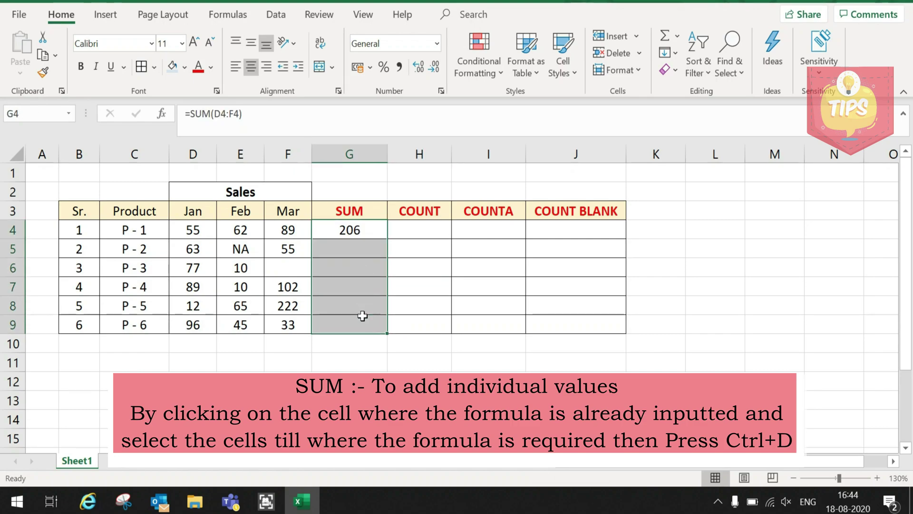
pyautogui.hotkey('ctrl', 'd')
pyautogui.click(361, 252)
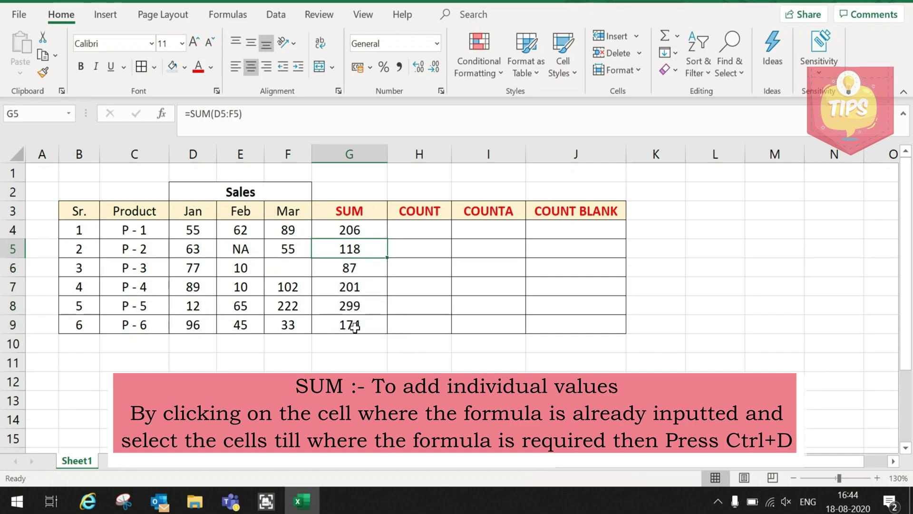
pyautogui.click(360, 231)
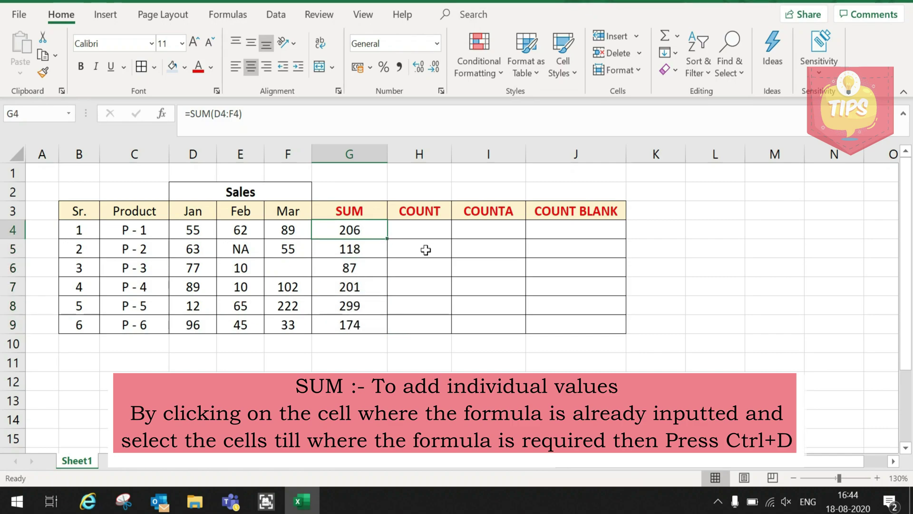
# Enter =COUNT(D4:F4) in H4 to count the numeric sales cells of product P - 1.
pyautogui.click(409, 233)
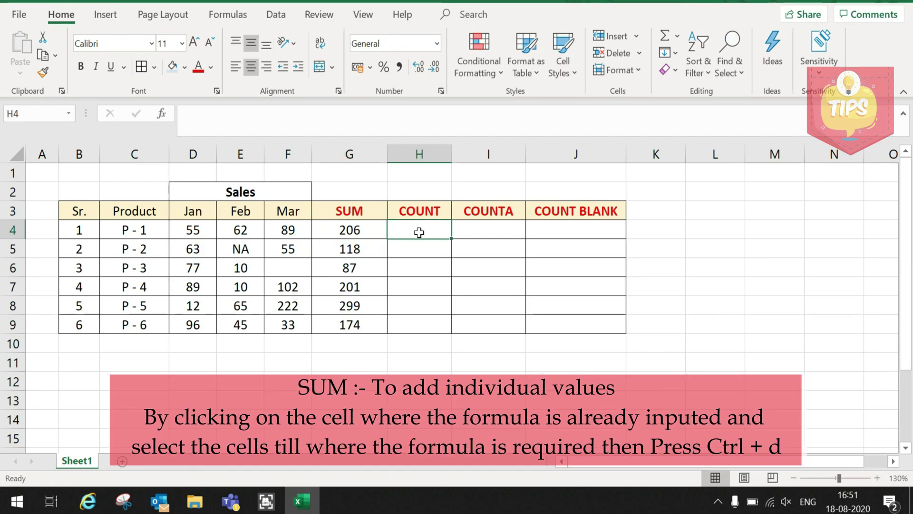
pyautogui.write('=')
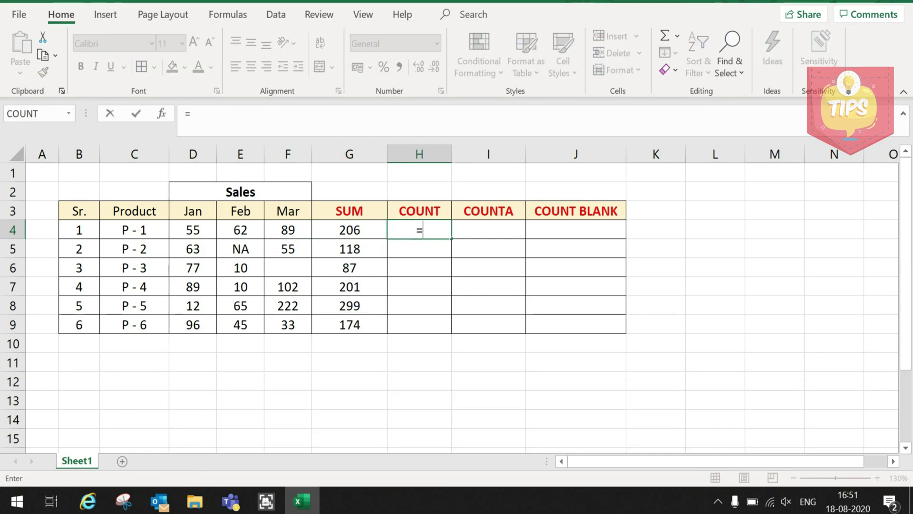
pyautogui.write('count')
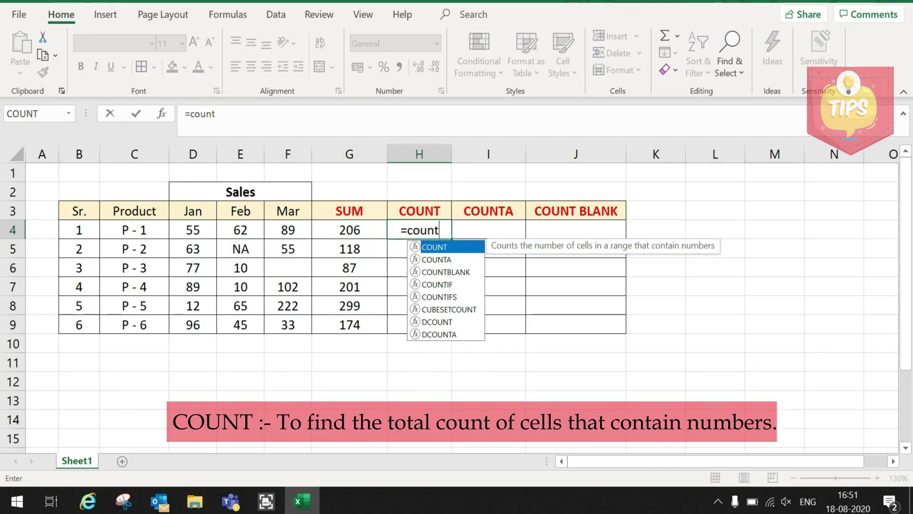
pyautogui.write('(')
pyautogui.moveTo(189, 229); pyautogui.dragTo(283, 230)
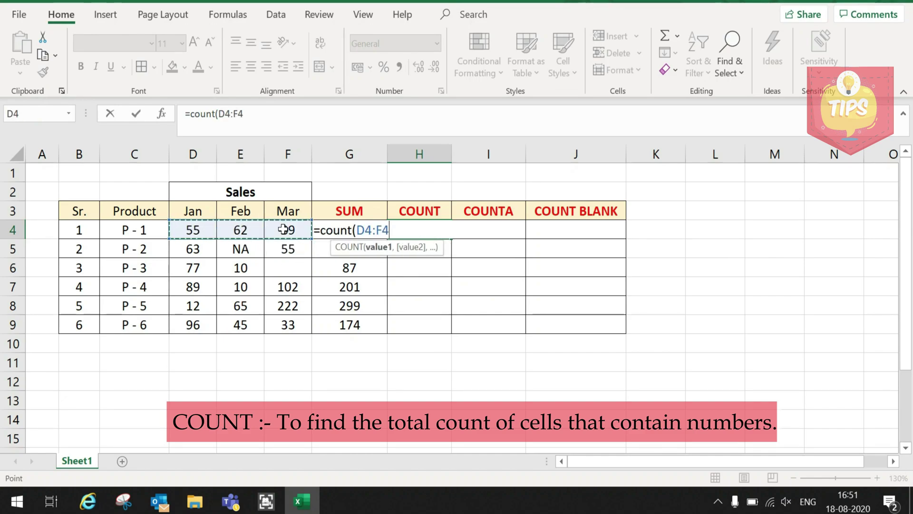
pyautogui.write(')')
pyautogui.press('Return')
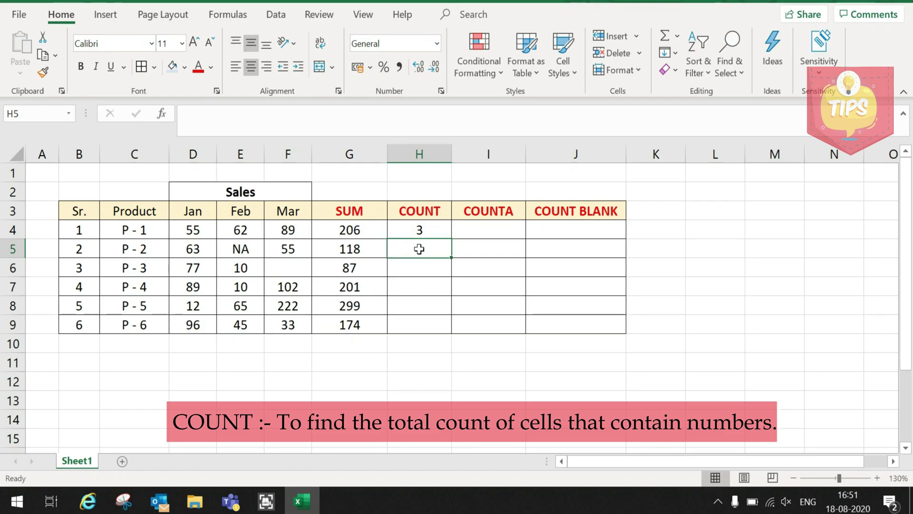
# Enter =COUNT(D5:F5) in H5 for product P - 2 and reselect that cell.
pyautogui.write('=cou')
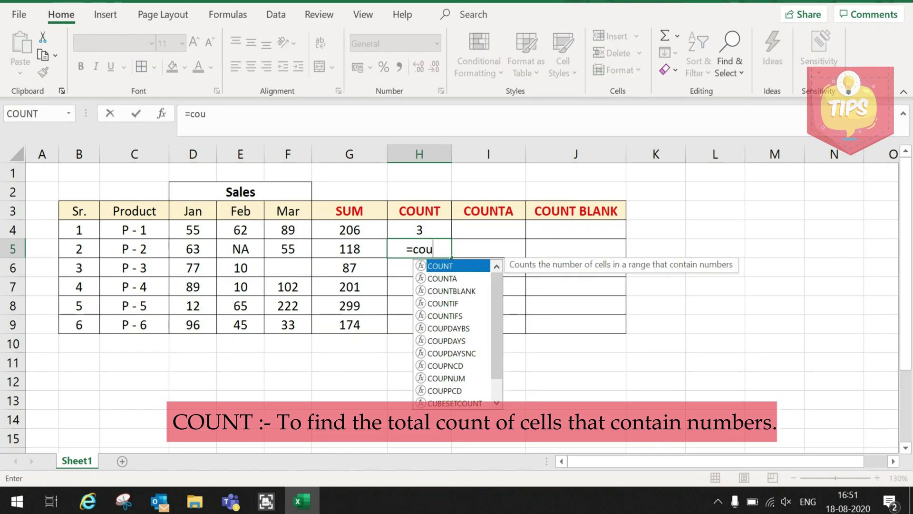
pyautogui.write('nt(')
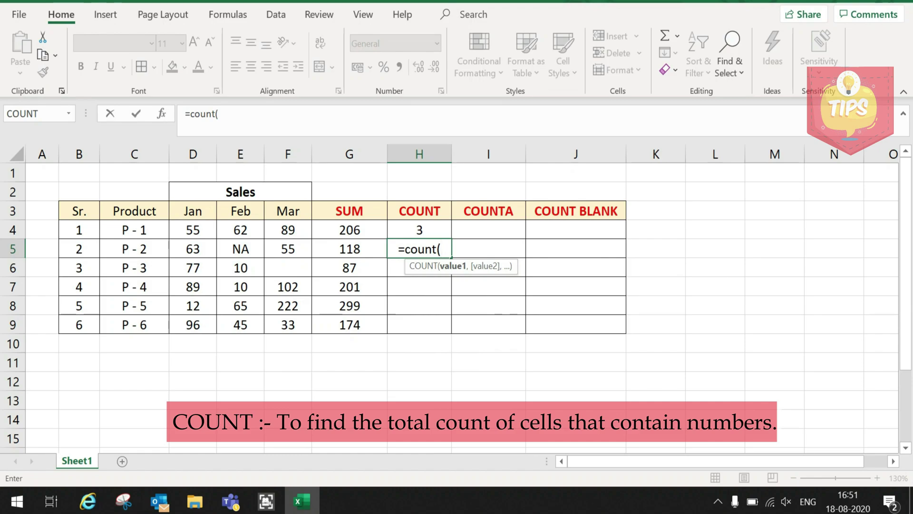
pyautogui.write('d')
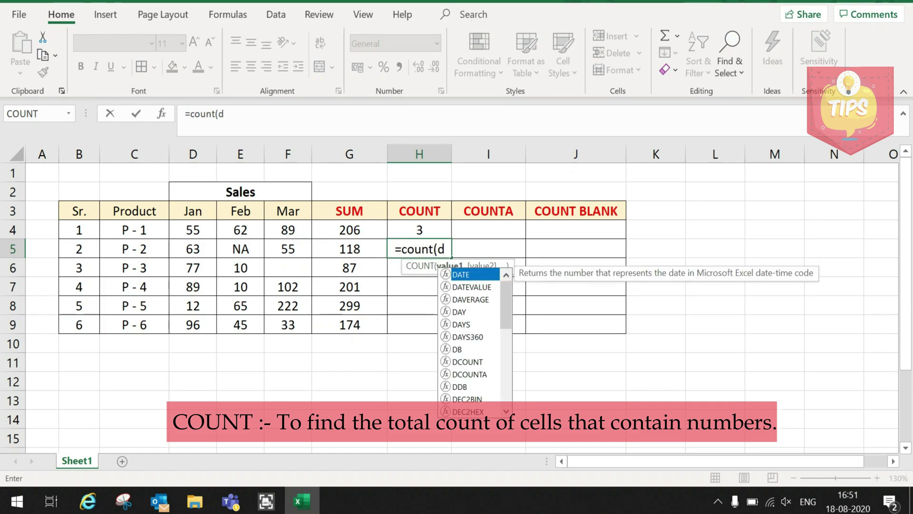
pyautogui.write('5:f')
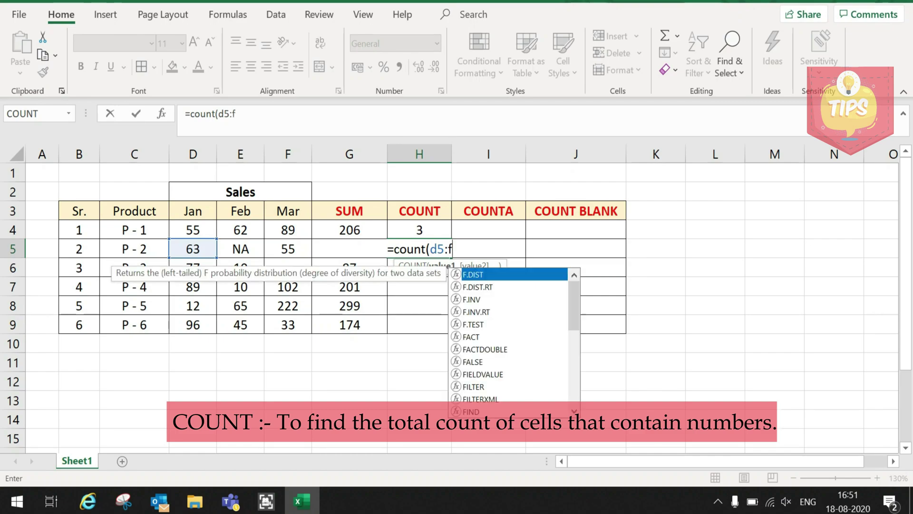
pyautogui.write('5')
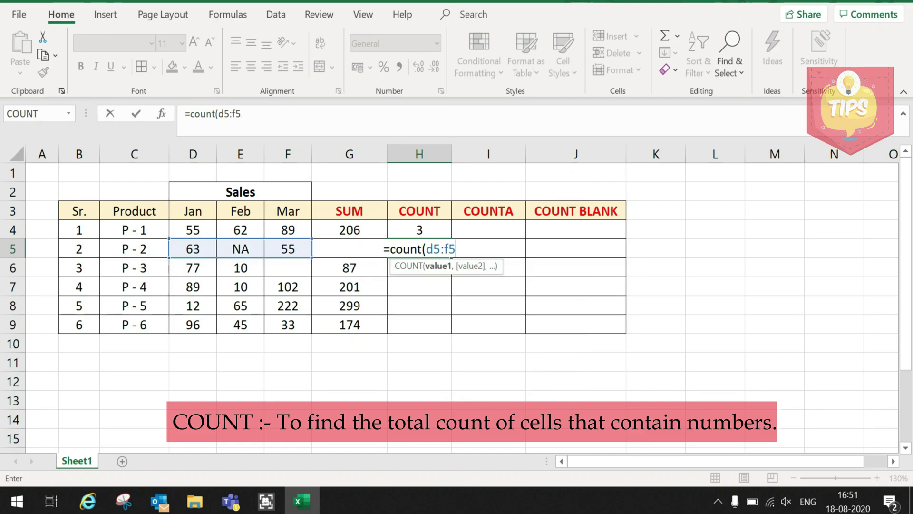
pyautogui.write(')')
pyautogui.press('Return')
pyautogui.click(435, 250)
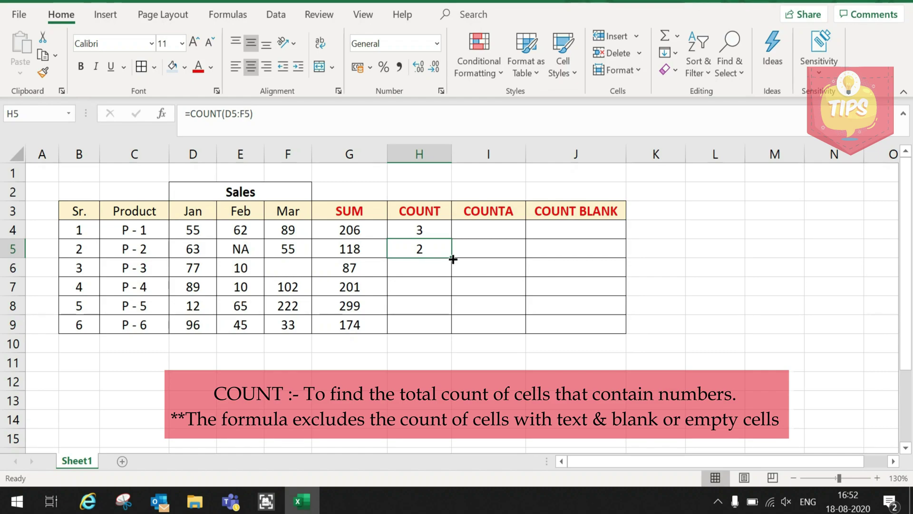
# Fill the COUNT formula from H5 down through H9, and clear the copies in H6:H9.
pyautogui.moveTo(453, 259); pyautogui.dragTo(457, 332)
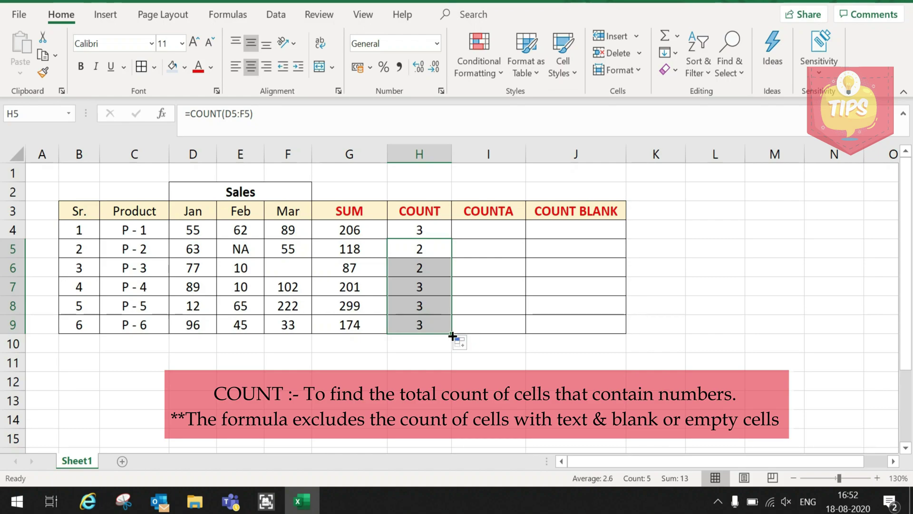
pyautogui.click(419, 267)
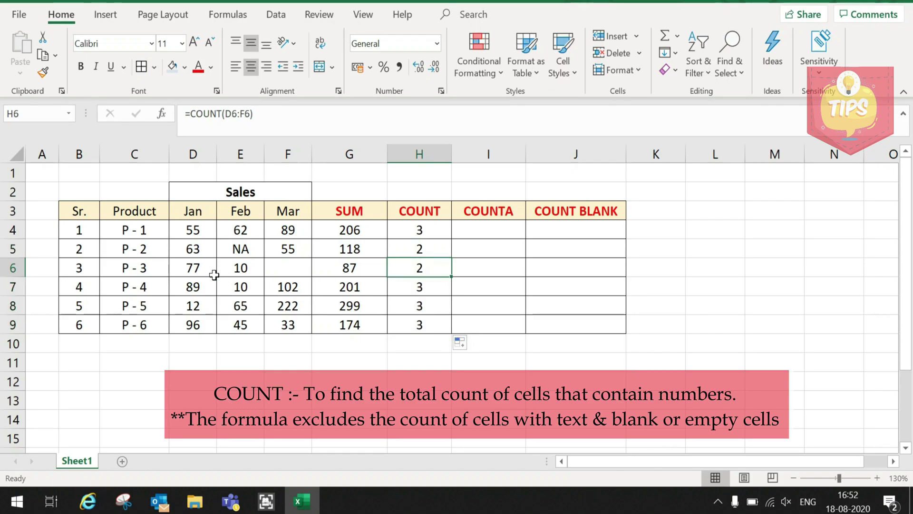
pyautogui.moveTo(421, 270); pyautogui.dragTo(421, 328)
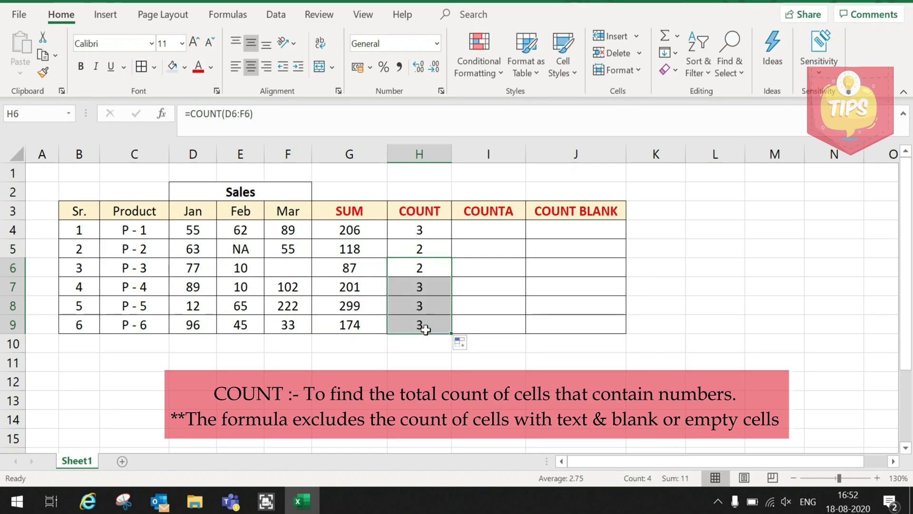
pyautogui.press('Delete')
# Auto-fill the COUNT formula from H5 down to the table's last row, H9.
pyautogui.click(431, 250)
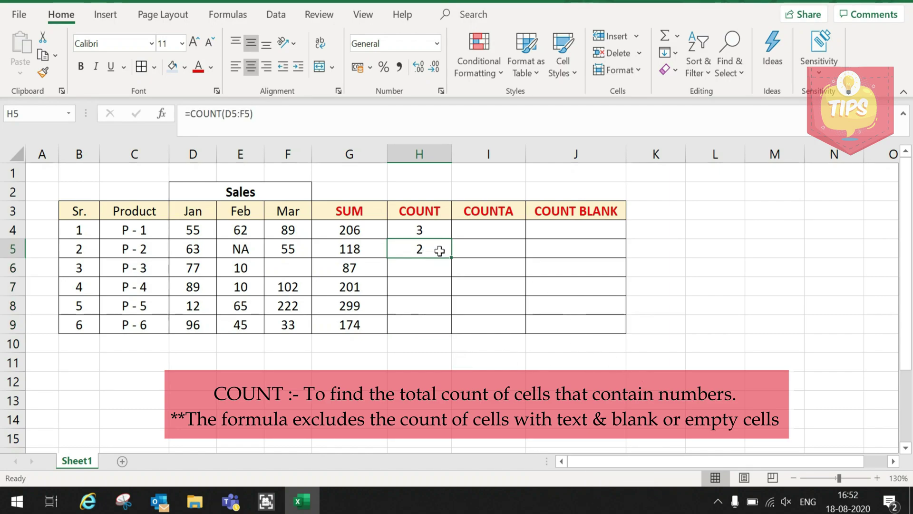
pyautogui.doubleClick(452, 257)
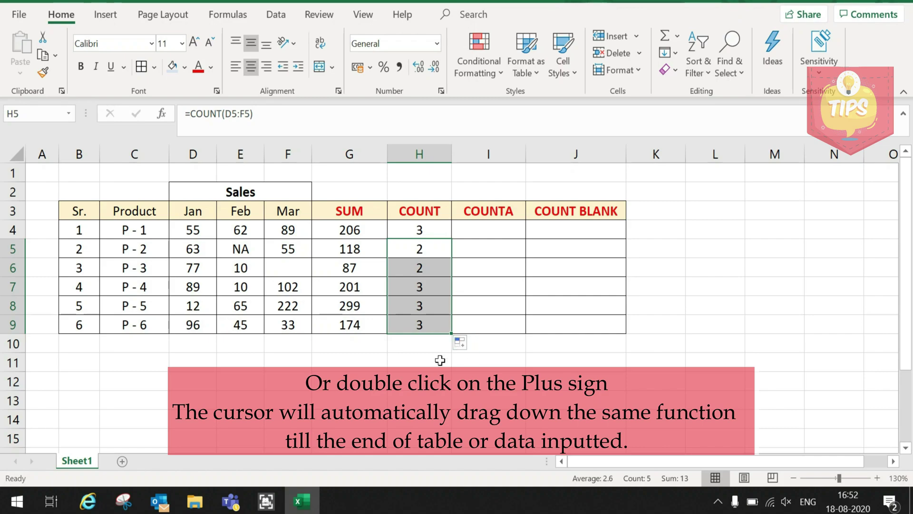
pyautogui.click(423, 342)
# Enter =COUNTA(D4:F4) in I4 for product P - 1 and auto-fill it down through I9.
pyautogui.click(485, 233)
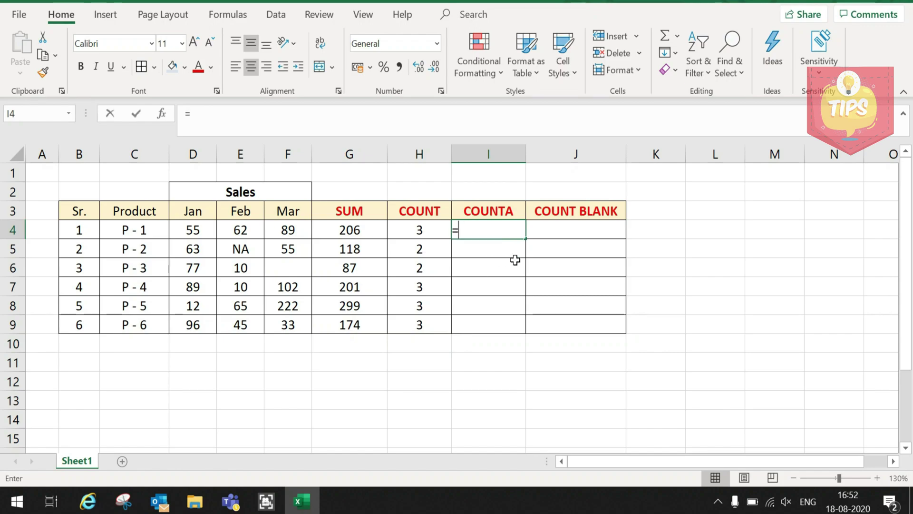
pyautogui.write('=COU')
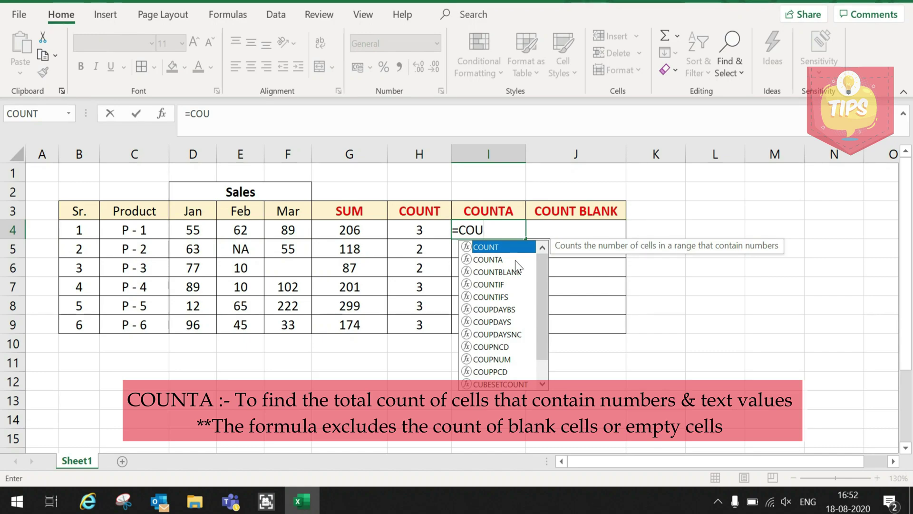
pyautogui.write('NTA(')
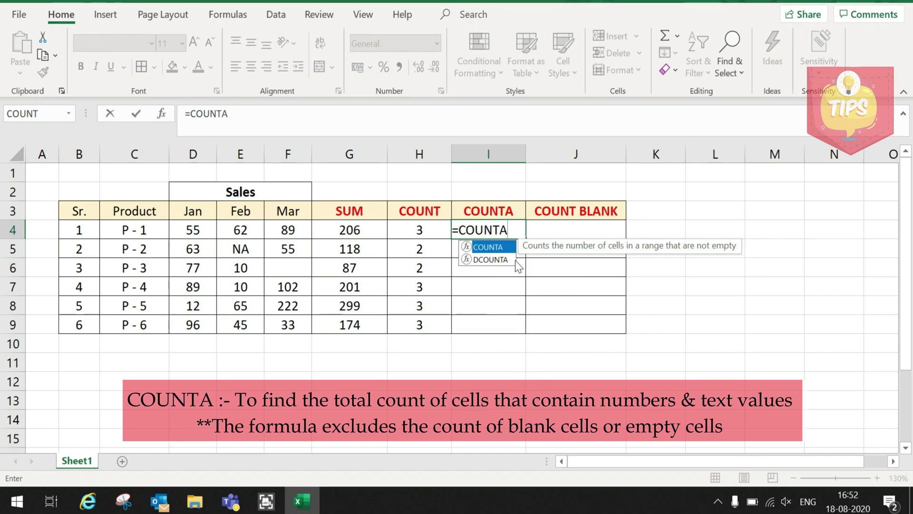
pyautogui.moveTo(193, 224); pyautogui.dragTo(287, 231)
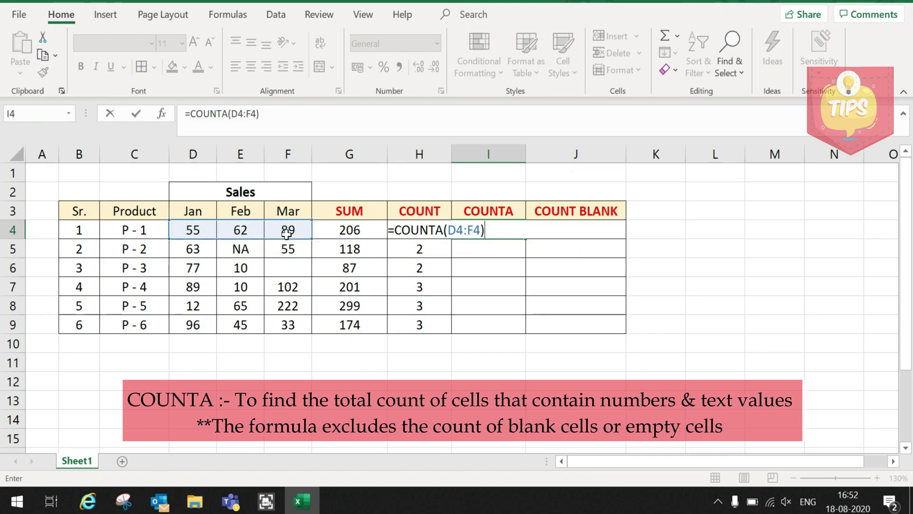
pyautogui.press('Return')
pyautogui.click(485, 230)
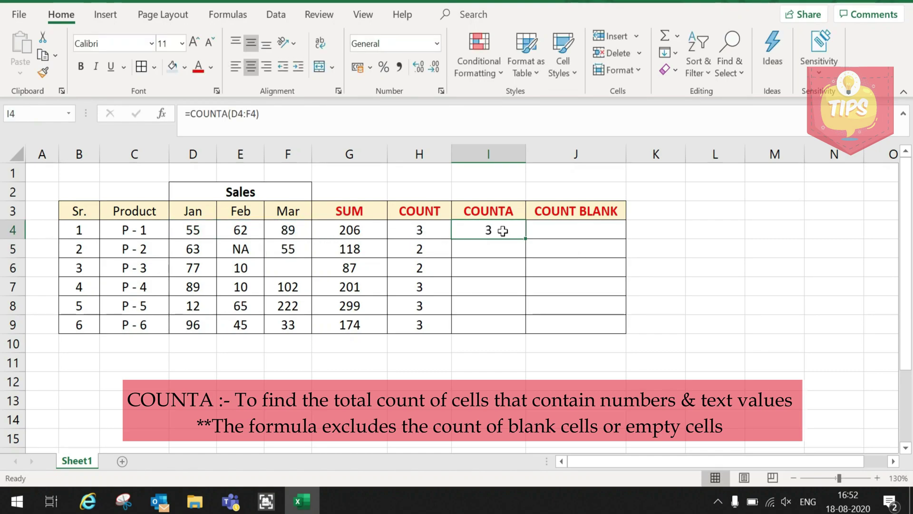
pyautogui.doubleClick(524, 239)
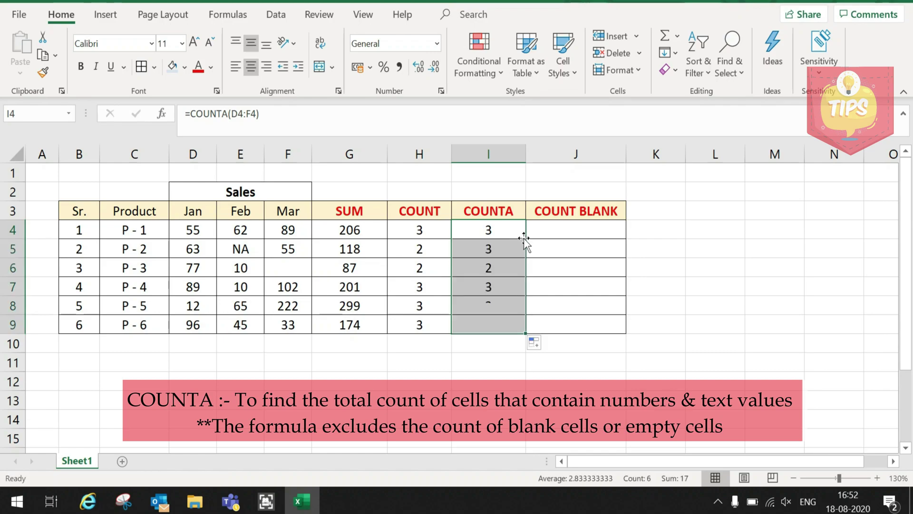
# Compare the COUNTA results of products P - 2 and P - 3 with their Jan, Feb and Mar sales cells.
pyautogui.click(490, 254)
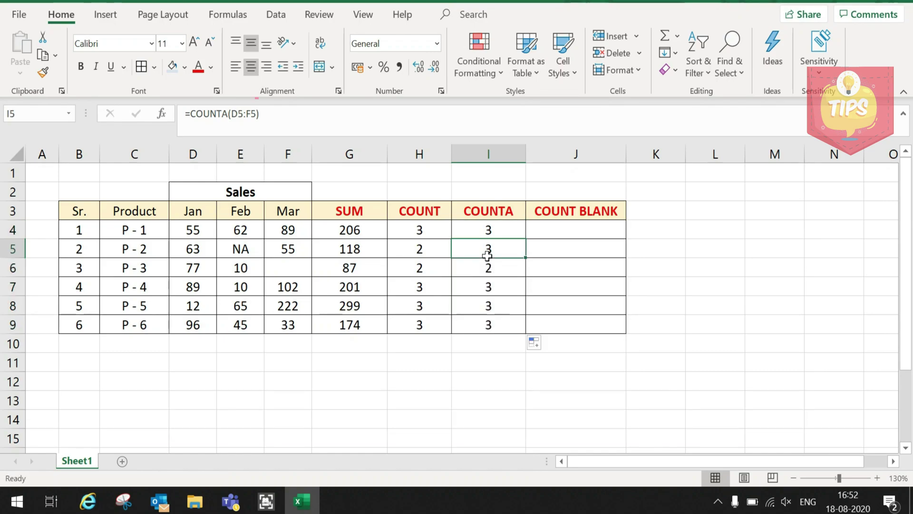
pyautogui.click(205, 249)
pyautogui.click(234, 246)
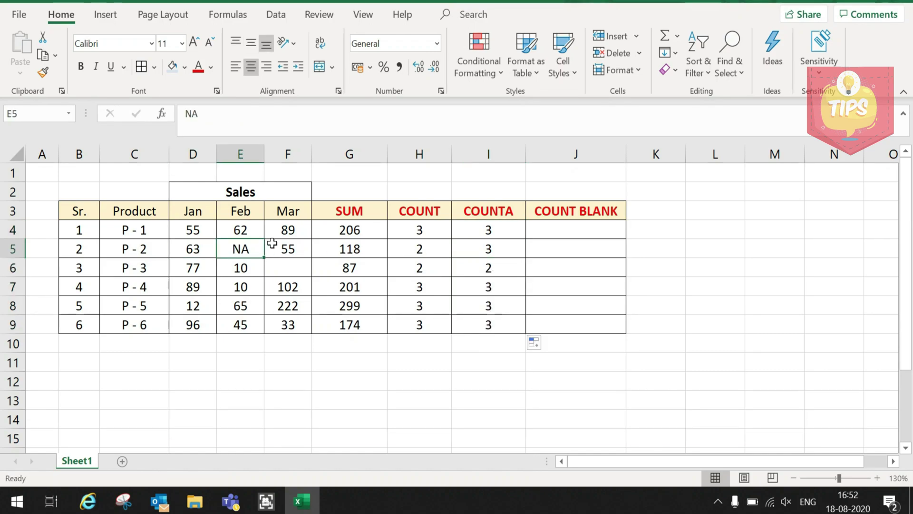
pyautogui.click(270, 242)
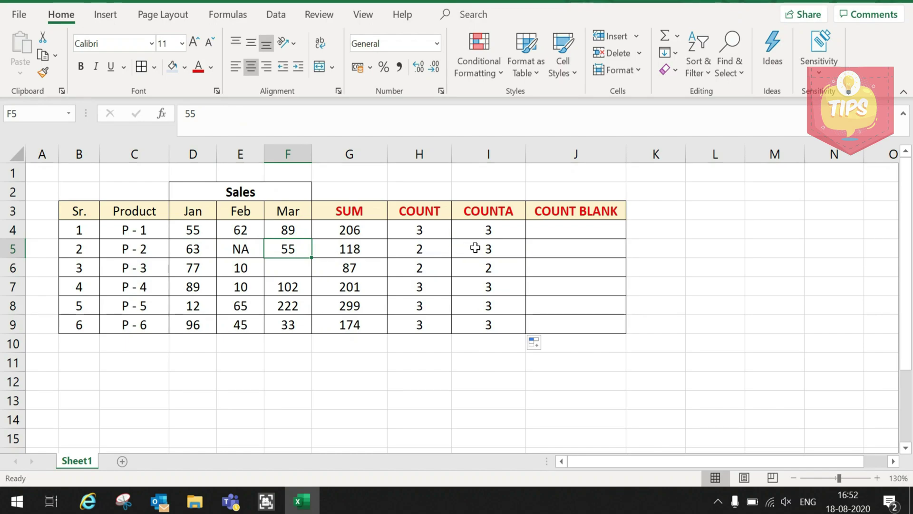
pyautogui.click(475, 264)
pyautogui.click(203, 267)
pyautogui.click(223, 269)
pyautogui.click(293, 269)
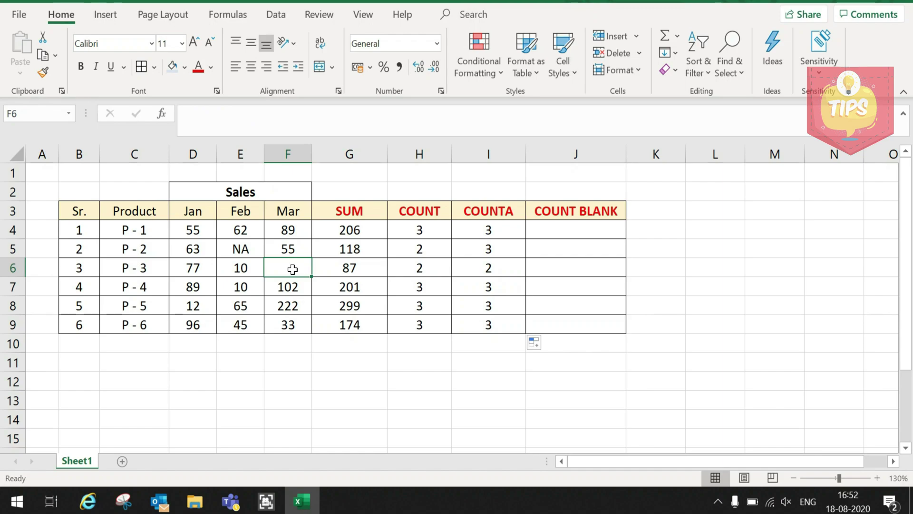
# Enter =COUNTBLANK(D4:F4) in J4 for product P - 1 and auto-fill it down through J9.
pyautogui.click(552, 232)
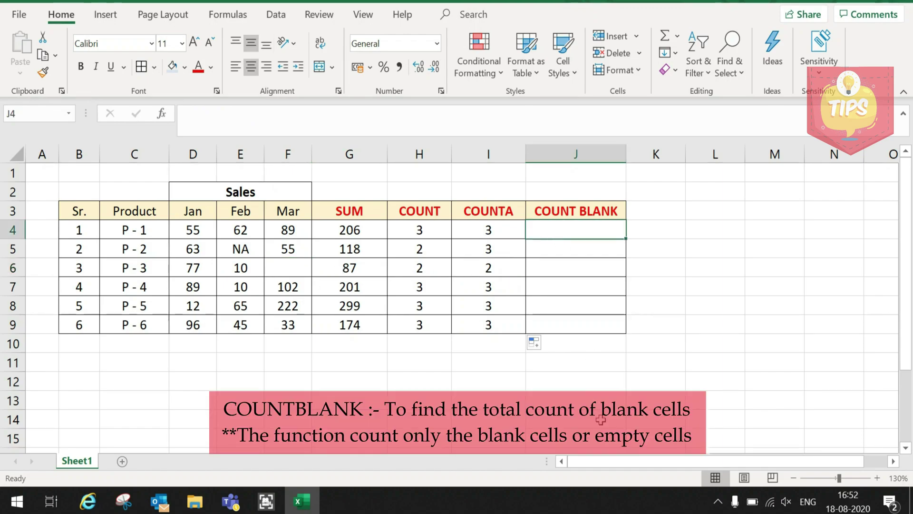
pyautogui.write('=CO')
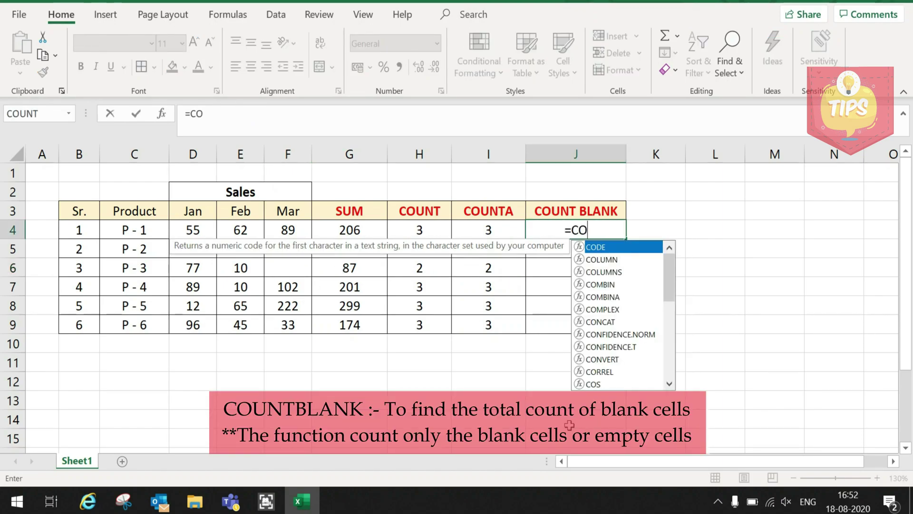
pyautogui.write('UNTBLANK(')
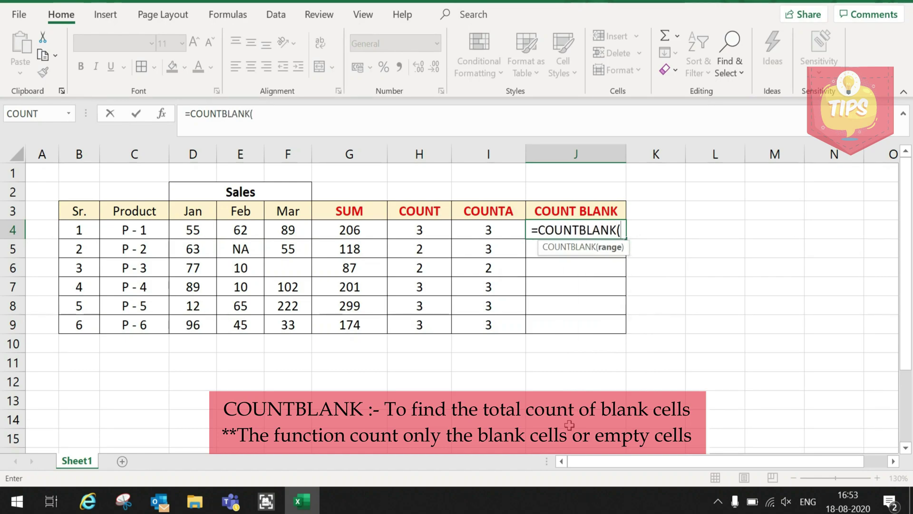
pyautogui.moveTo(190, 228); pyautogui.dragTo(288, 230)
pyautogui.write(')')
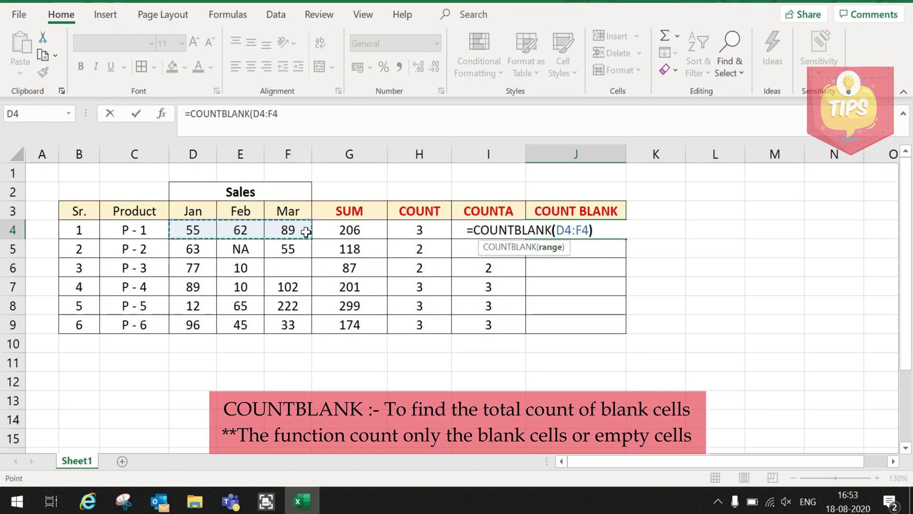
pyautogui.press('Return')
pyautogui.click(574, 229)
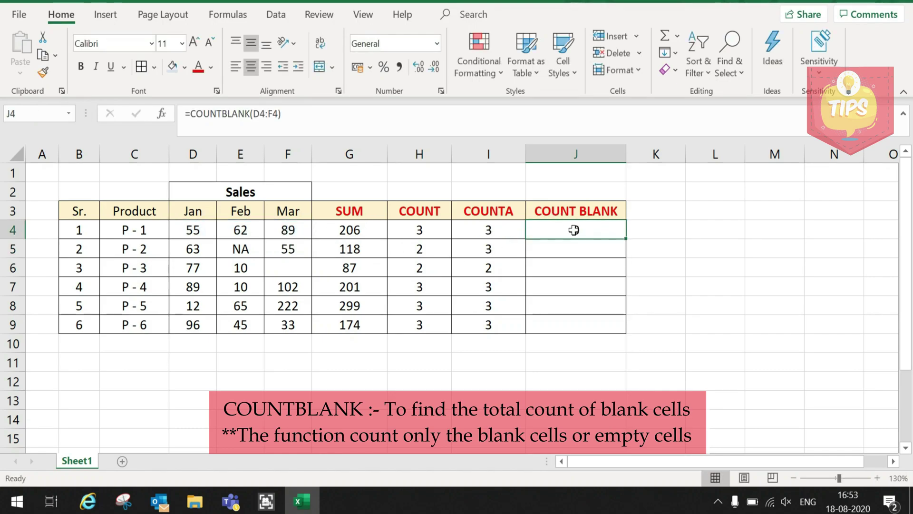
pyautogui.doubleClick(625, 239)
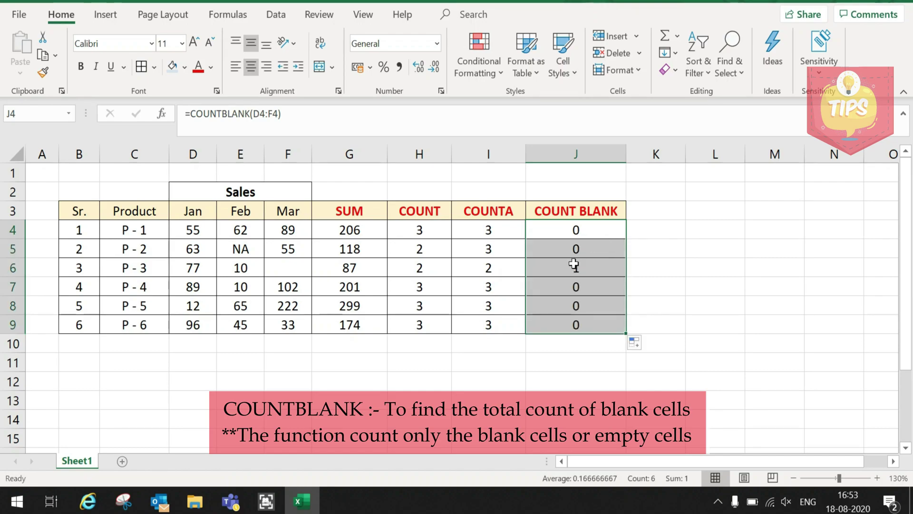
# Check product P - 3's COUNT BLANK result against its empty Mar cell F6, shading that cell light blue.
pyautogui.click(575, 266)
pyautogui.click(281, 269)
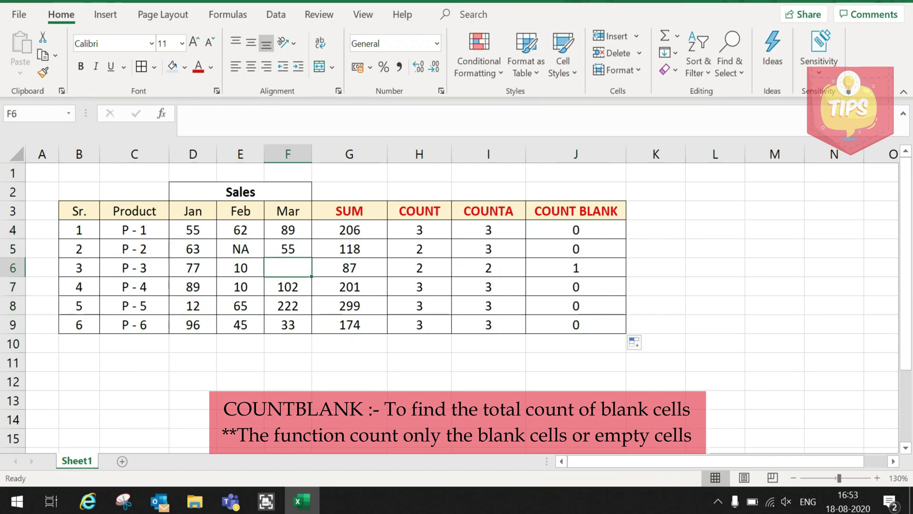
pyautogui.click(171, 68)
pyautogui.click(598, 269)
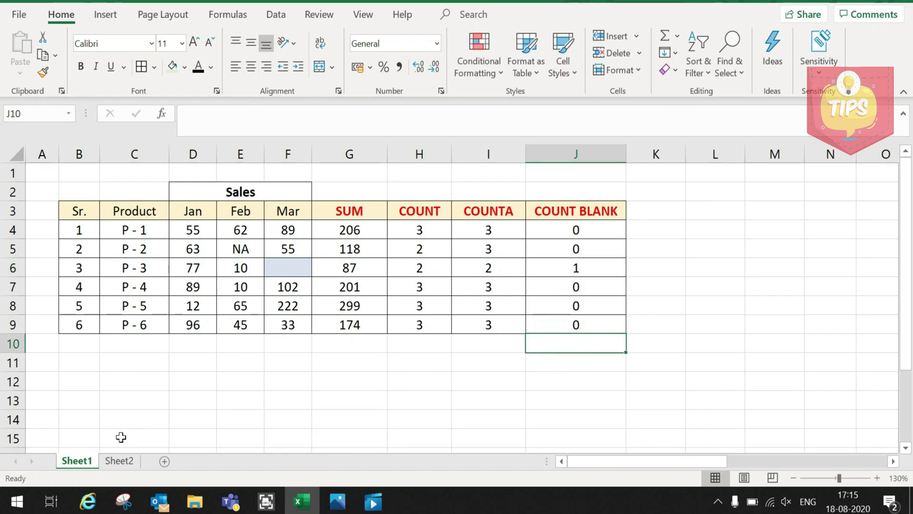
# Open Sheet2 to review the summary of the SUM, COUNT, COUNTA and COUNTBLANK formulas.
pyautogui.click(115, 462)
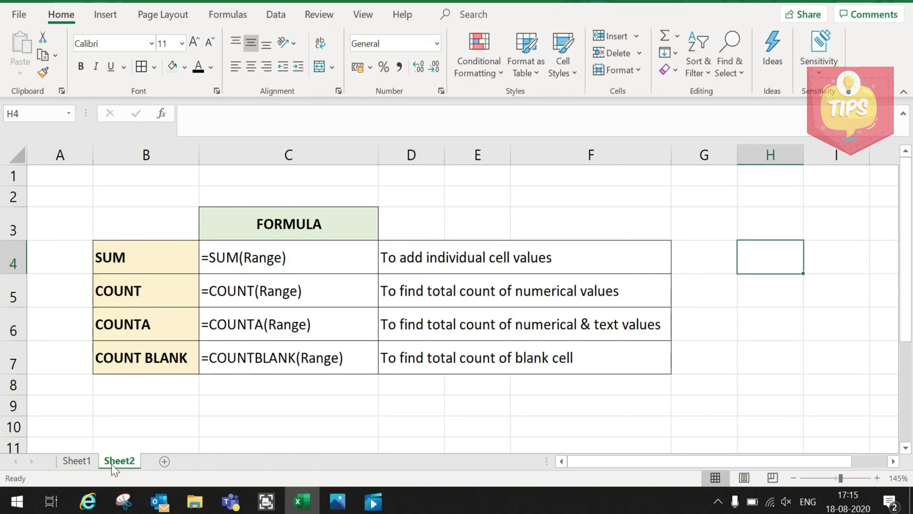